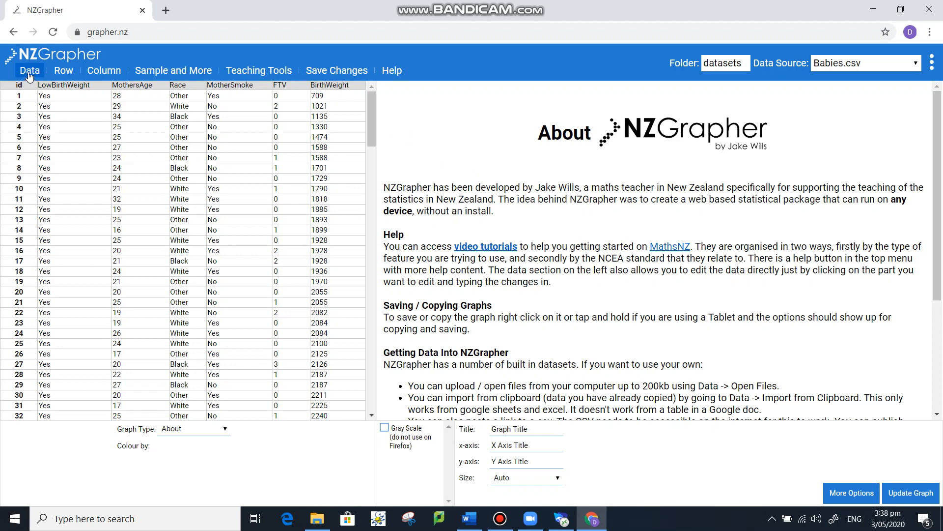
Open the data file "Stat 301 - Bootstrapping Resource Data" from the Downloads folder.
{"action": "left_click", "coordinate": [29, 73]}
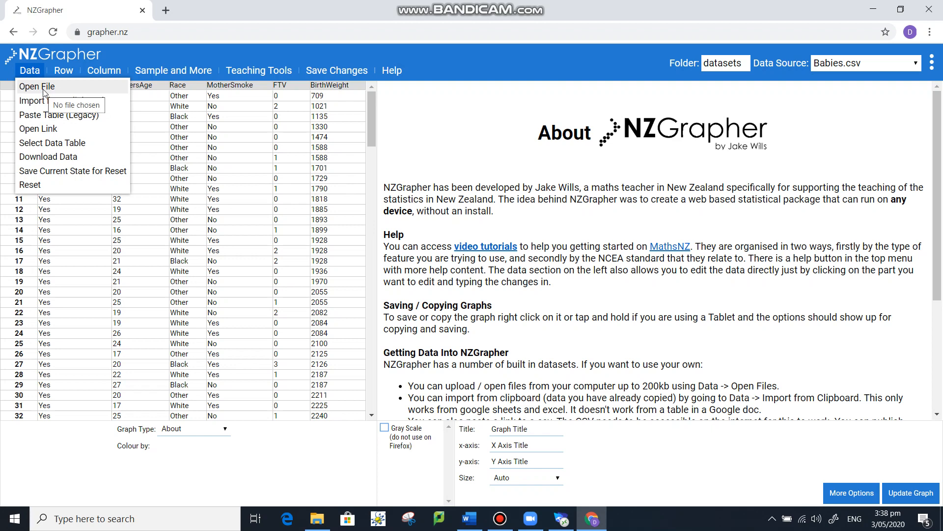
{"action": "left_click", "coordinate": [44, 90]}
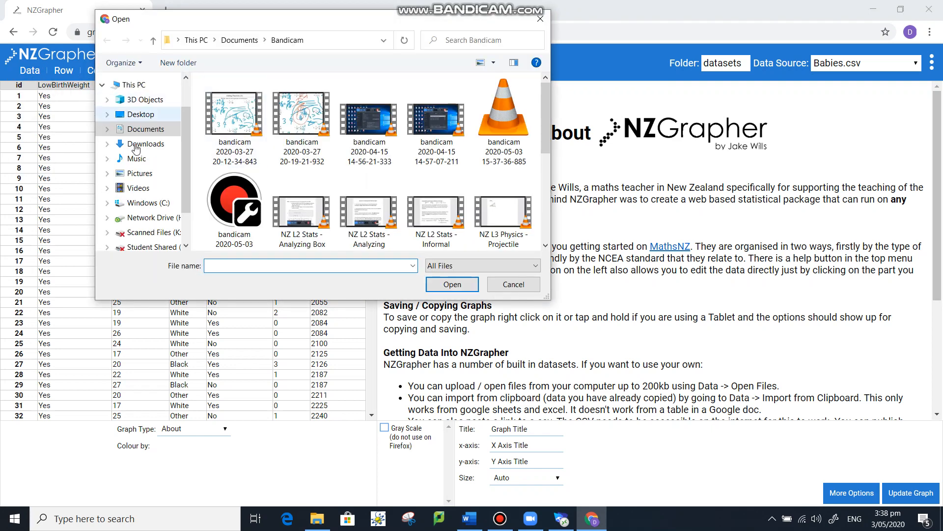
{"action": "left_click", "coordinate": [137, 145]}
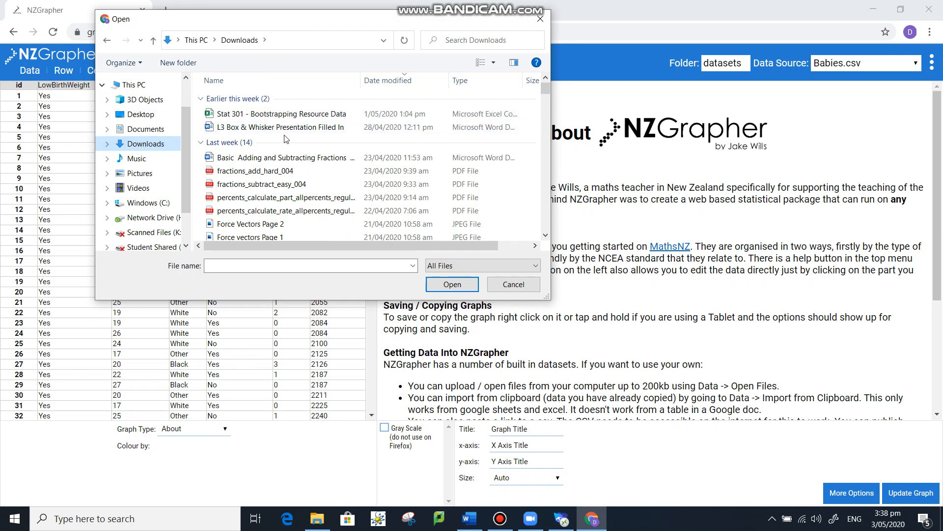
{"action": "scroll", "coordinate": [287, 138], "scroll_direction": "down", "scroll_amount": 5}
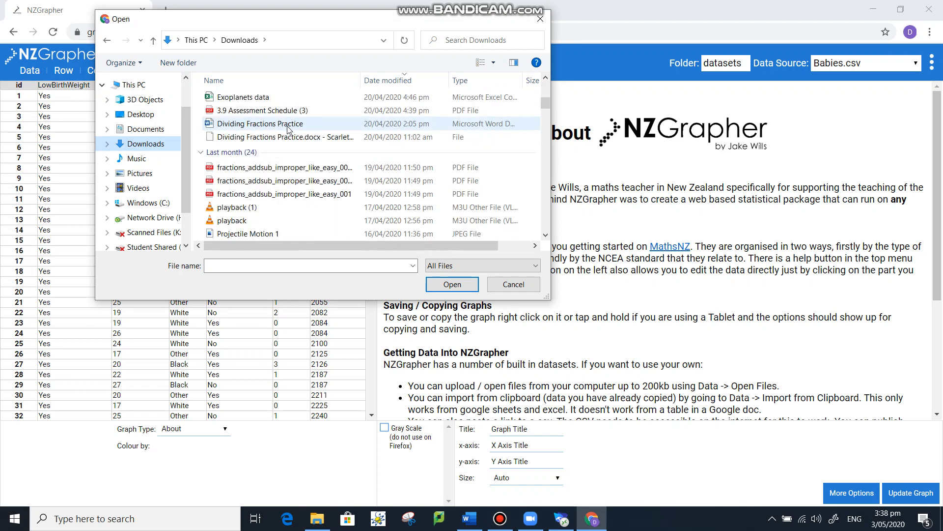
{"action": "scroll", "coordinate": [289, 128], "scroll_direction": "down", "scroll_amount": 2}
{"action": "scroll", "coordinate": [289, 129], "scroll_direction": "up", "scroll_amount": 3}
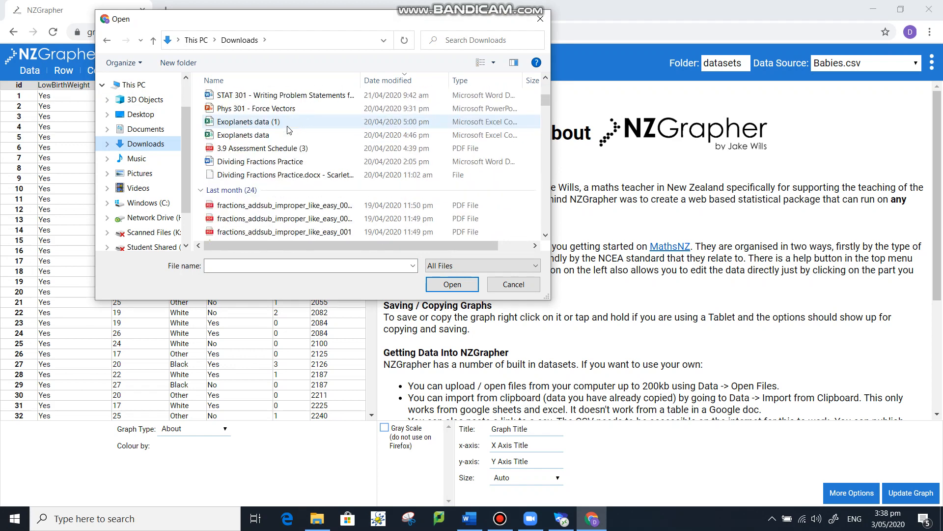
{"action": "scroll", "coordinate": [289, 129], "scroll_direction": "up", "scroll_amount": 5}
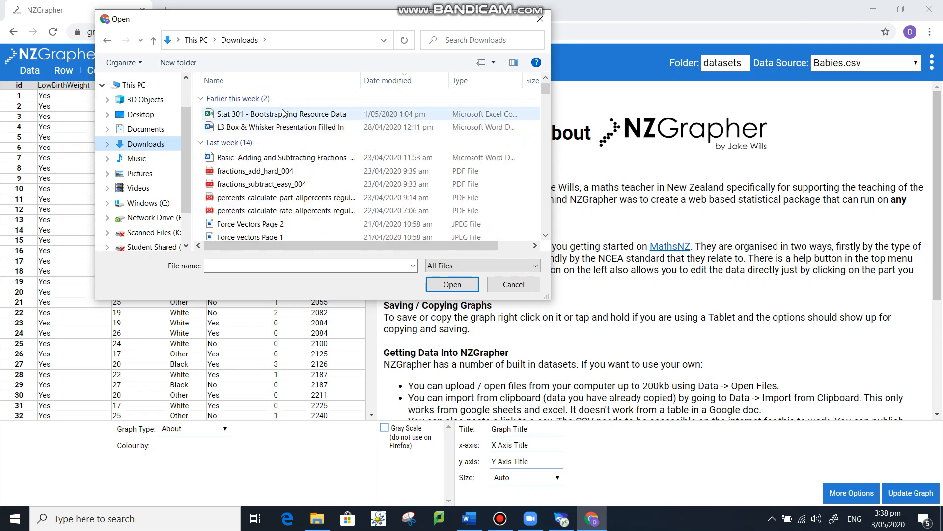
{"action": "double_click", "coordinate": [283, 114]}
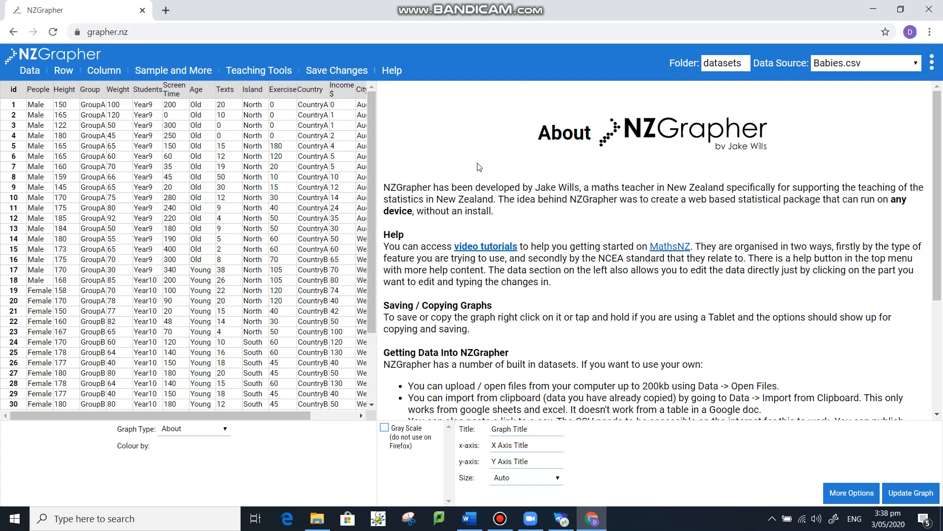
Create a Dot Plot (and Box and Whisker) graph with Height as the numerical variable, grouped by the People category.
{"action": "left_click", "coordinate": [221, 431]}
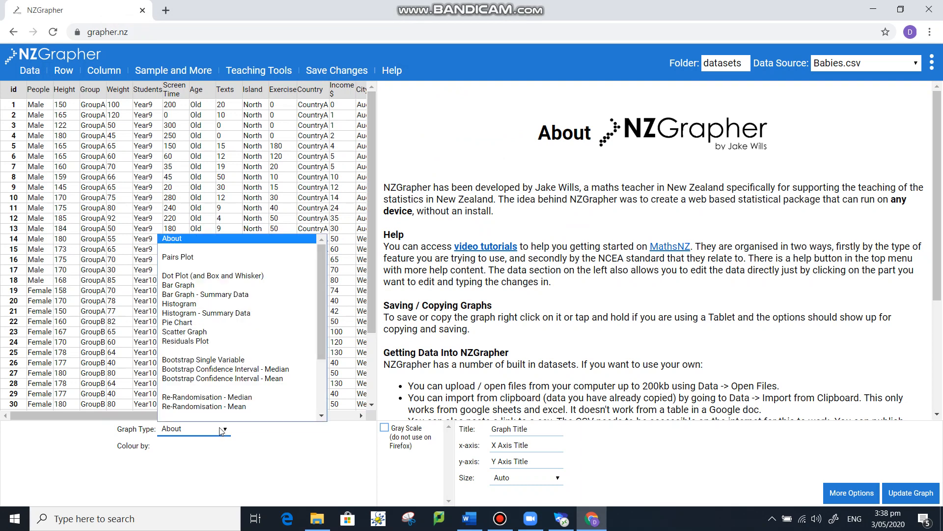
{"action": "left_click", "coordinate": [251, 280]}
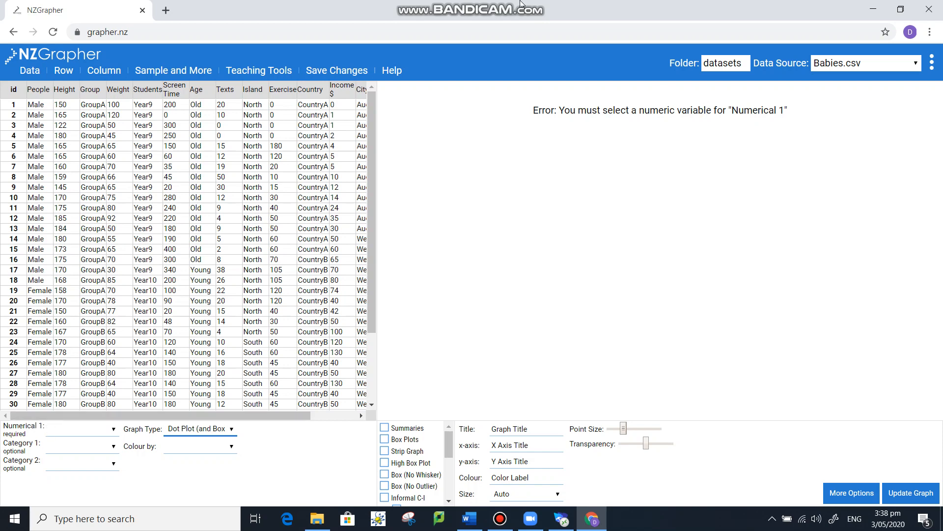
{"action": "mouse_move", "coordinate": [465, 3]}
{"action": "left_click", "coordinate": [113, 431]}
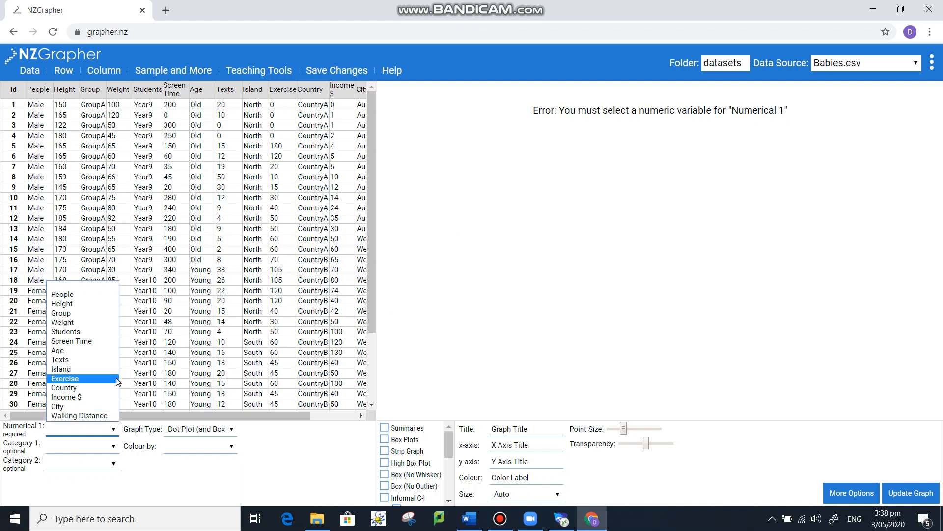
{"action": "left_click", "coordinate": [74, 303]}
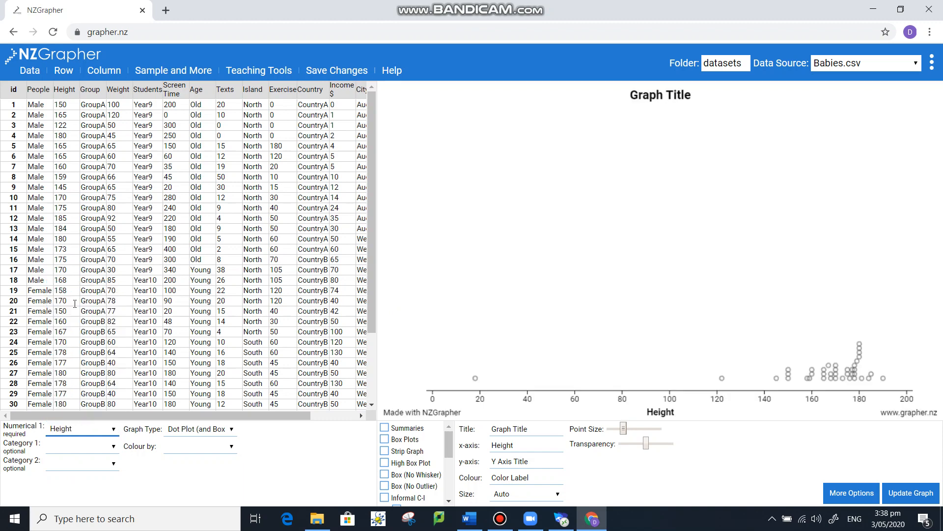
{"action": "left_click", "coordinate": [111, 447]}
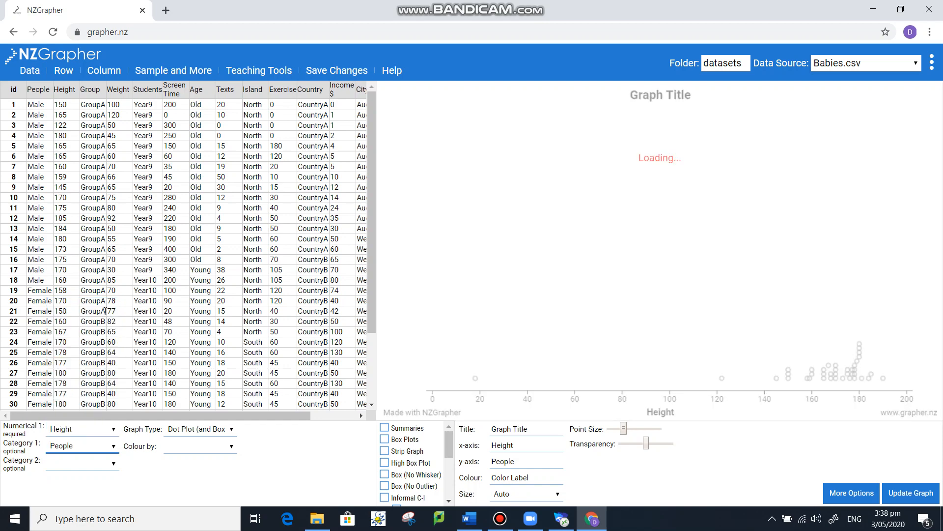
{"action": "left_click", "coordinate": [107, 316]}
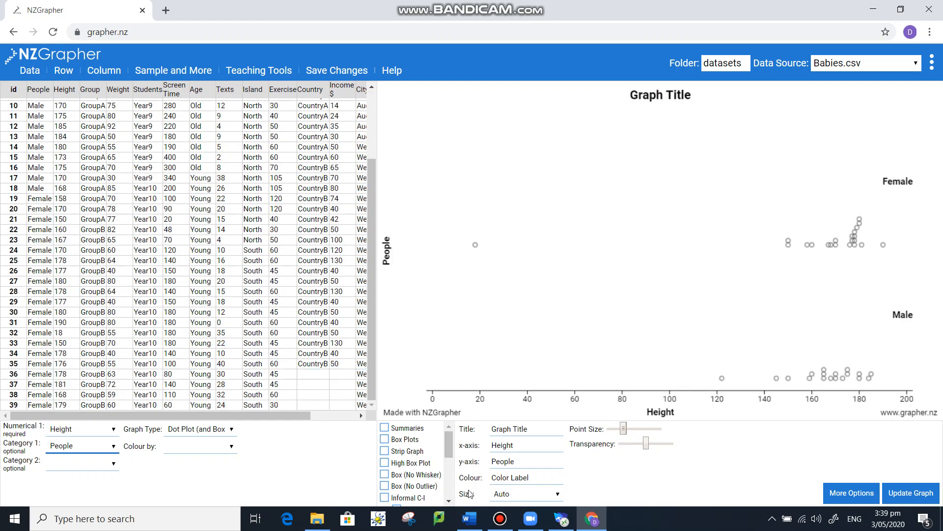
Set the graph title to "MF Heights in Hamilton".
{"action": "left_click", "coordinate": [530, 431]}
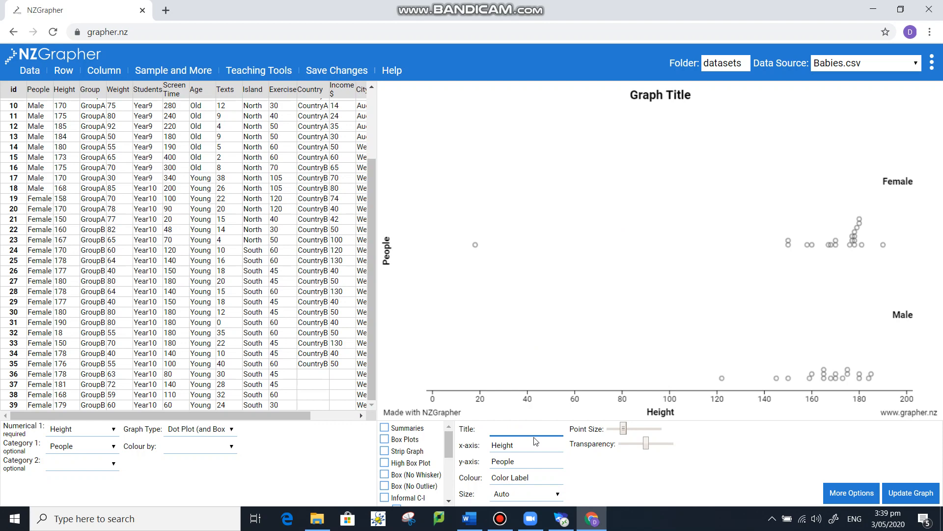
{"action": "type", "text": "M"}
{"action": "type", "text": "F Hieghts"}
{"action": "key", "text": "BackSpace"}
{"action": "key", "text": "BackSpace"}
{"action": "key", "text": "BackSpace"}
{"action": "key", "text": "BackSpace"}
{"action": "key", "text": "BackSpace"}
{"action": "key", "text": "BackSpace"}
{"action": "type", "text": "ights in Hamilton"}
{"action": "left_click", "coordinate": [392, 71]}
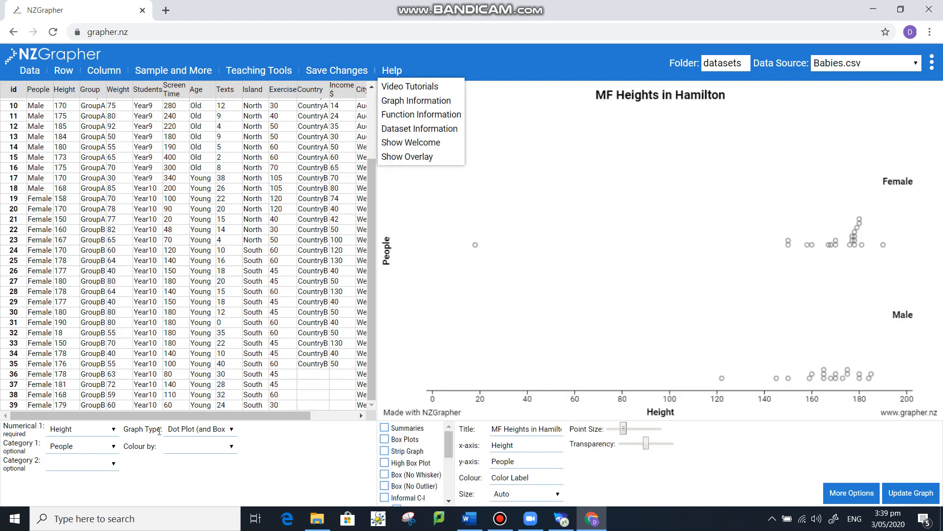
Add box plots and summary statistics to the female and male height dot plots.
{"action": "left_click", "coordinate": [385, 439]}
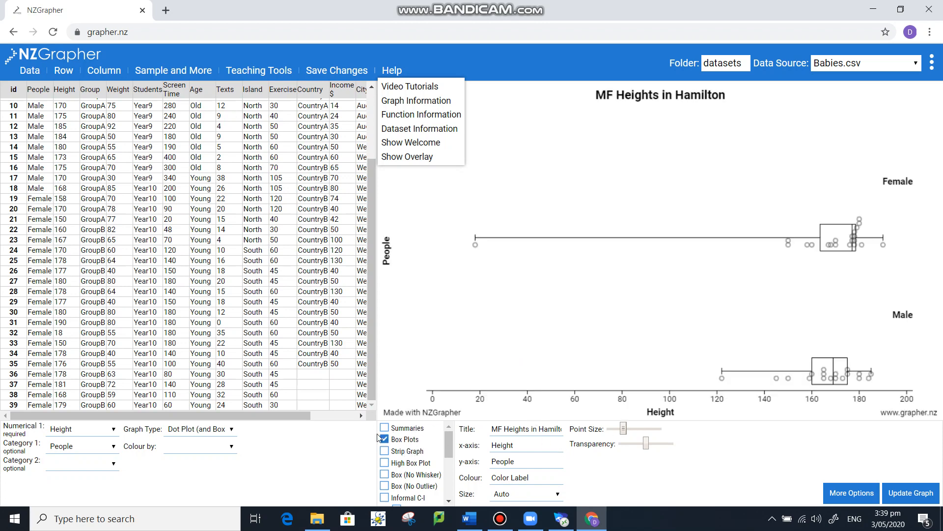
{"action": "left_click", "coordinate": [386, 428]}
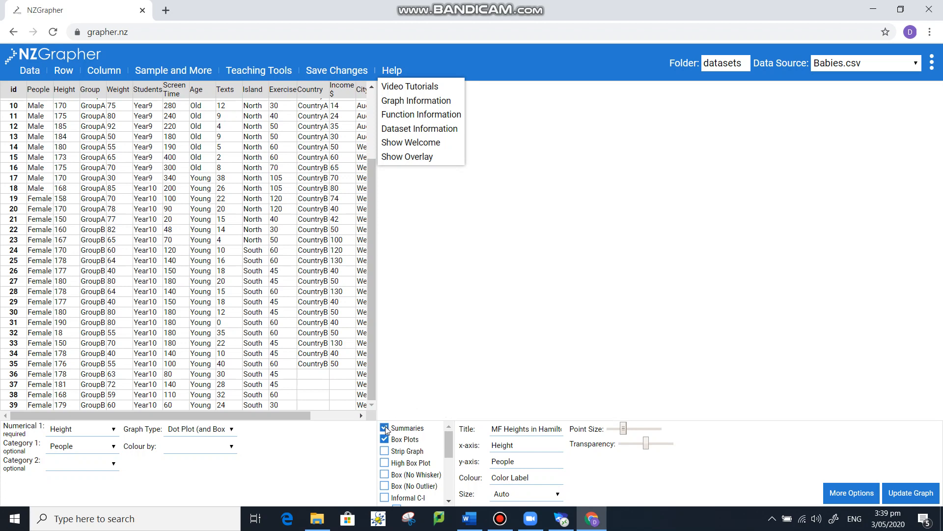
{"action": "left_click", "coordinate": [259, 70]}
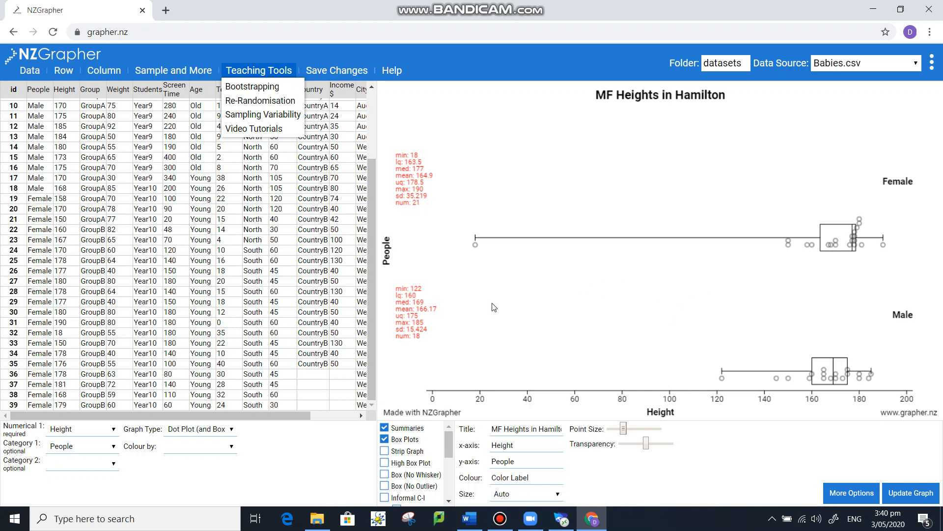
Show the informal confidence intervals (Informal C-I) with their C-I Limits on both box plots.
{"action": "scroll", "coordinate": [383, 467], "scroll_direction": "down", "scroll_amount": 1}
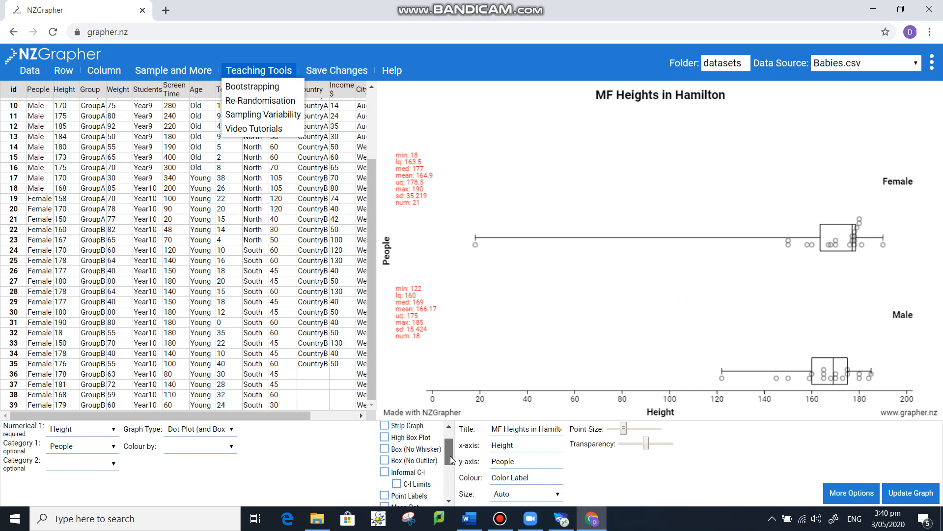
{"action": "left_click", "coordinate": [385, 472]}
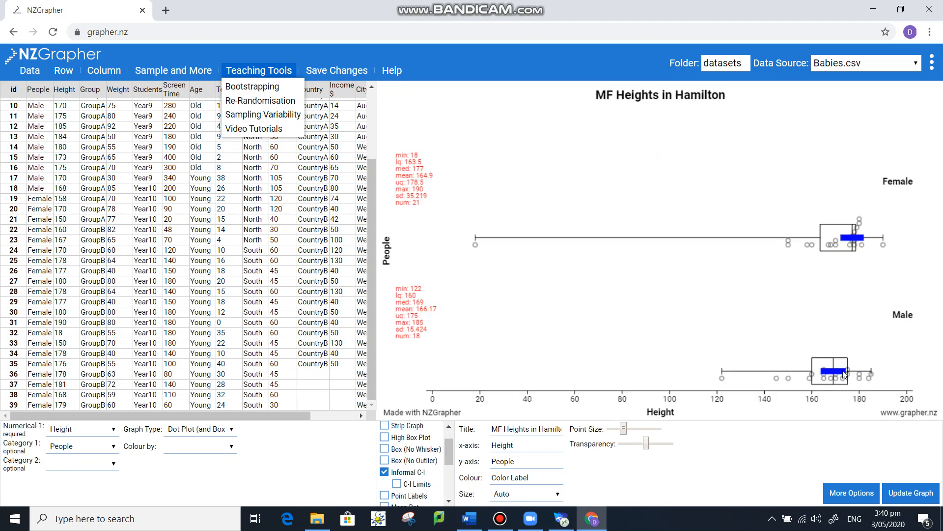
{"action": "mouse_move", "coordinate": [852, 374]}
{"action": "mouse_move", "coordinate": [857, 246]}
{"action": "left_click", "coordinate": [397, 484]}
{"action": "scroll", "coordinate": [841, 376], "scroll_direction": "up", "scroll_amount": 2}
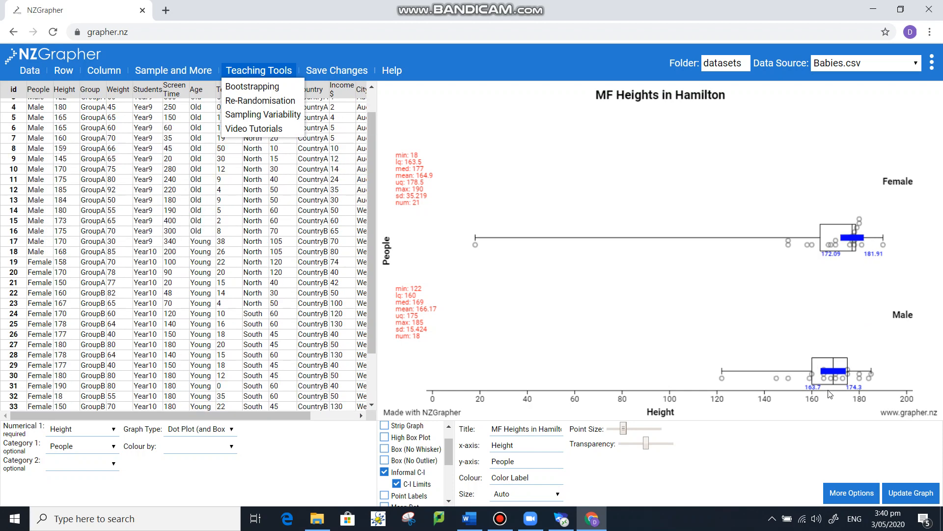
{"action": "scroll", "coordinate": [829, 388], "scroll_direction": "down", "scroll_amount": 2}
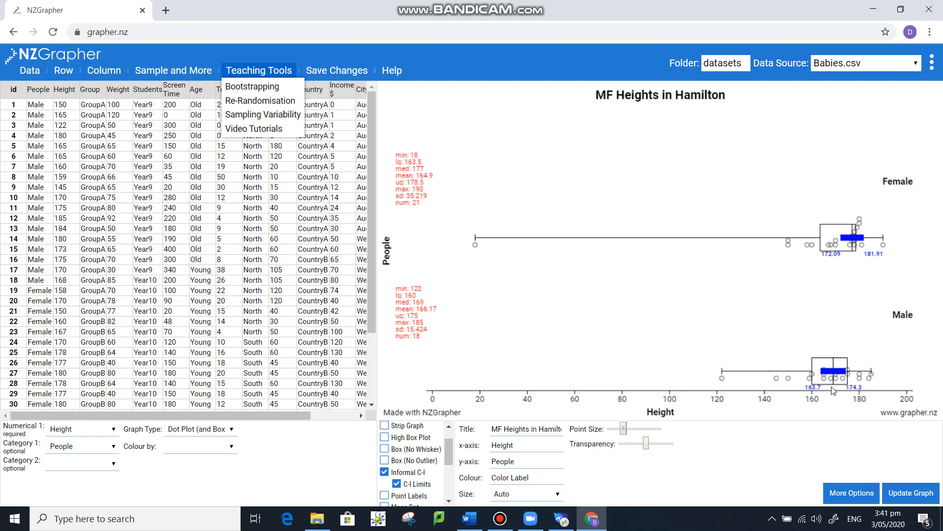
{"action": "key", "text": "Down"}
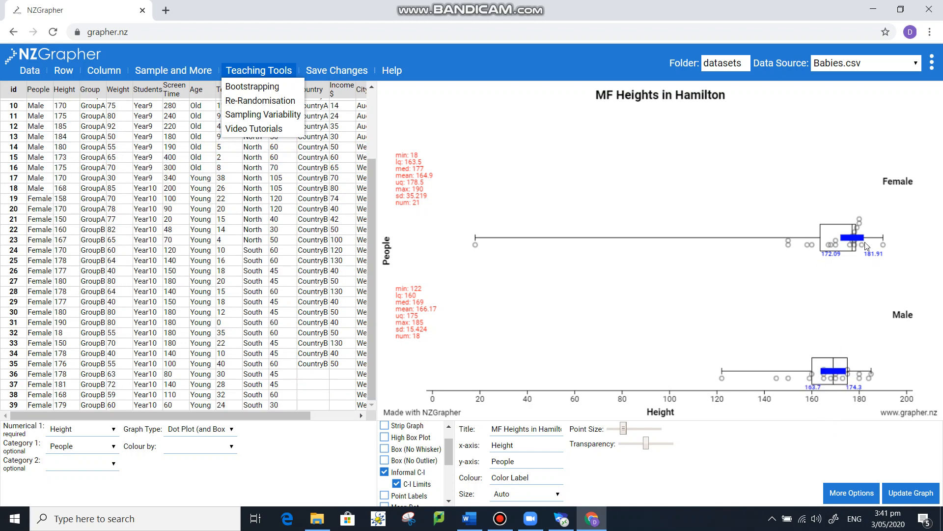
{"action": "mouse_move", "coordinate": [837, 374]}
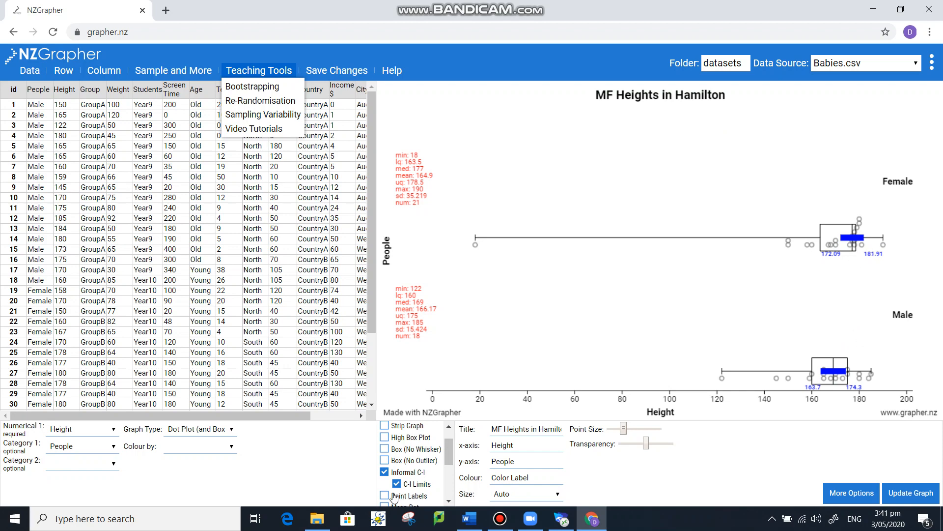
Turn off the summaries, box plots, Informal C-I and C-I Limits so only the dot plots are drawn.
{"action": "scroll", "coordinate": [382, 450], "scroll_direction": "up", "scroll_amount": 1}
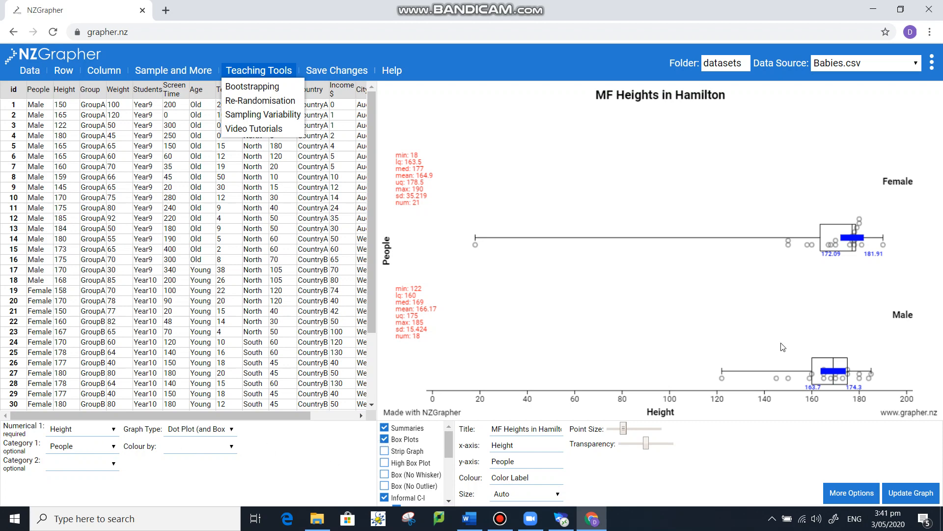
{"action": "left_click", "coordinate": [384, 438]}
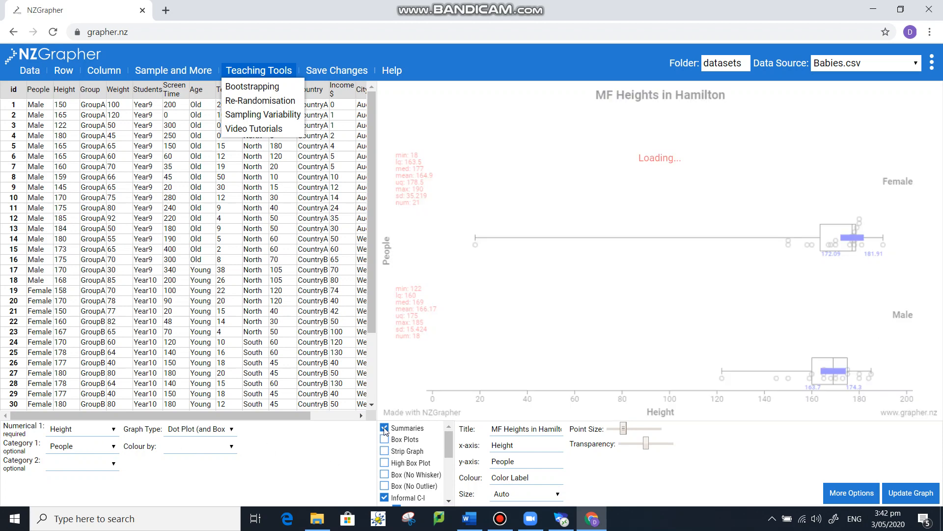
{"action": "scroll", "coordinate": [387, 441], "scroll_direction": "down", "scroll_amount": 3}
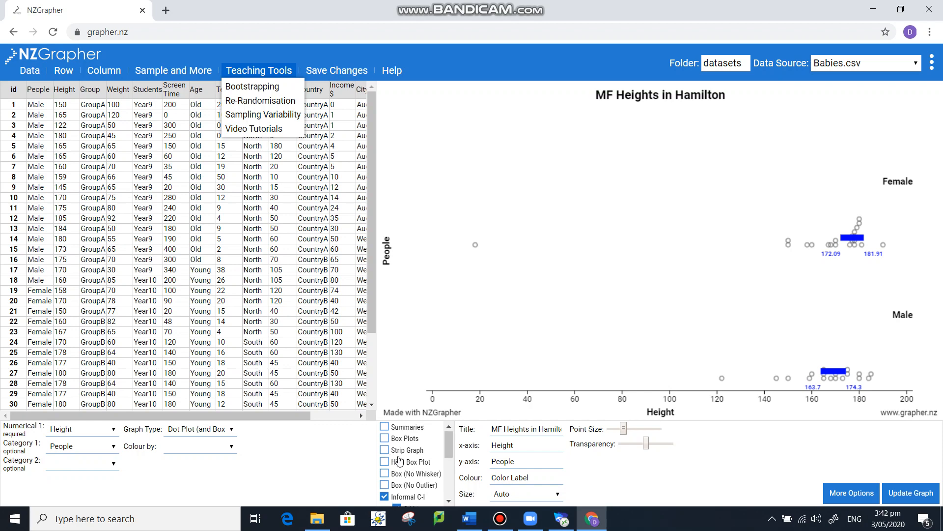
{"action": "left_click", "coordinate": [385, 437]}
{"action": "left_click", "coordinate": [397, 448]}
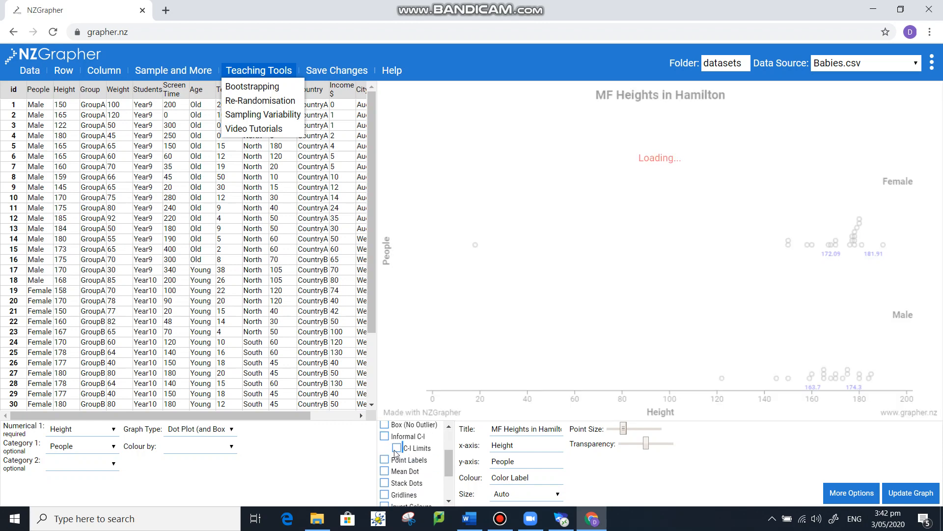
{"action": "scroll", "coordinate": [425, 442], "scroll_direction": "up", "scroll_amount": 3}
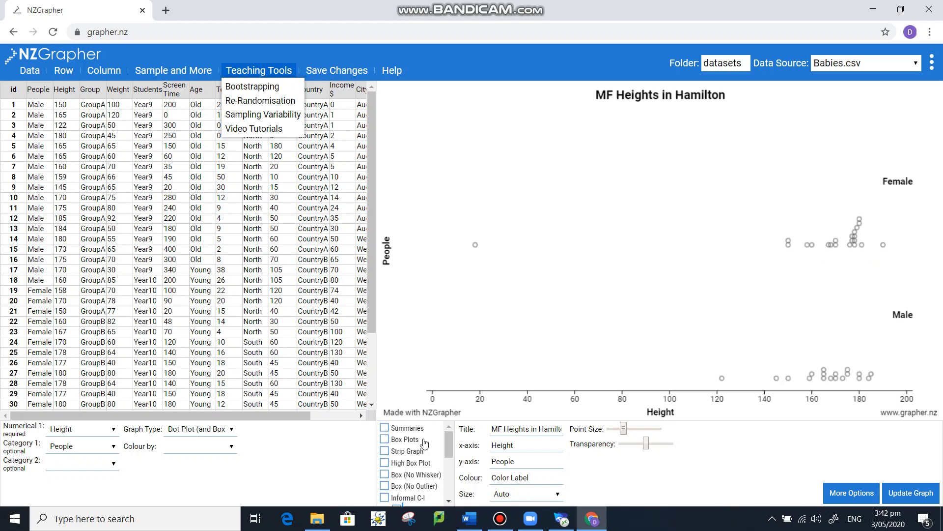
Turn the box plots, summaries, C-I Limits and Informal C-I back on for the height graph.
{"action": "left_click", "coordinate": [385, 439]}
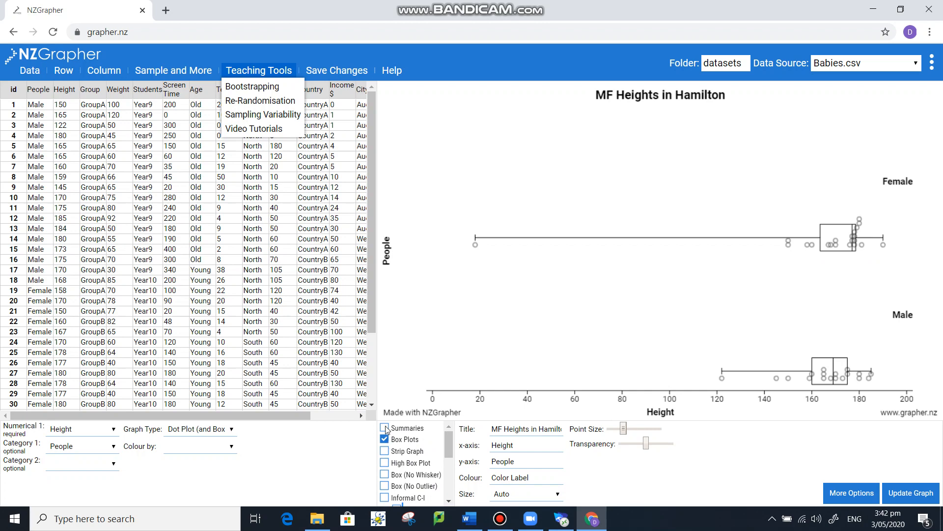
{"action": "left_click", "coordinate": [384, 427]}
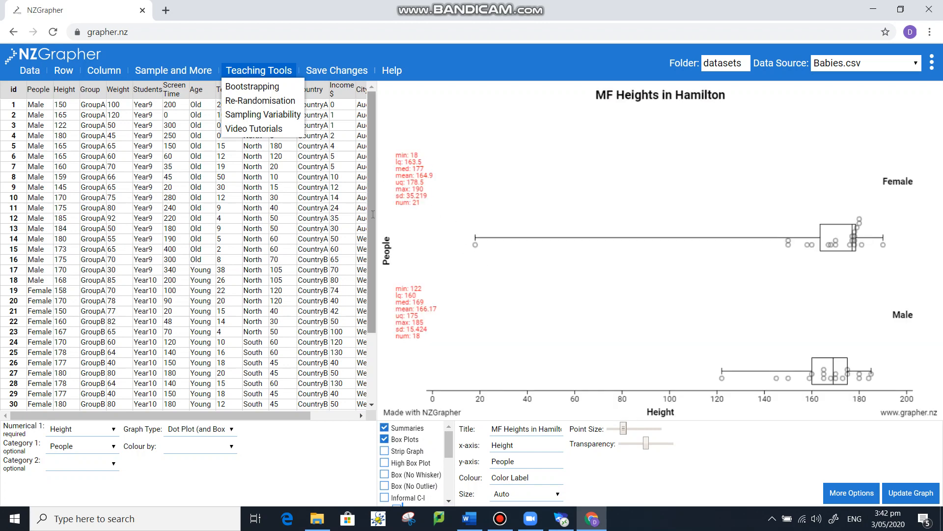
{"action": "scroll", "coordinate": [405, 462], "scroll_direction": "down", "scroll_amount": 3}
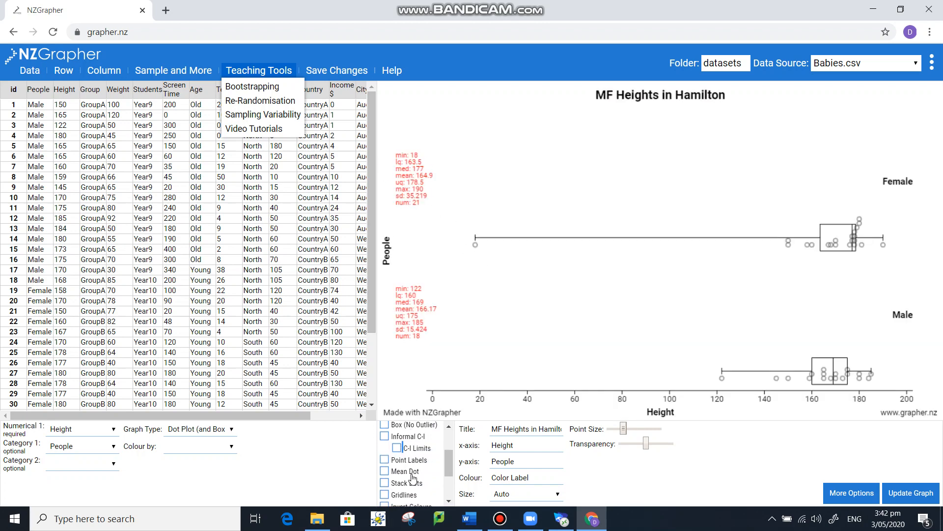
{"action": "left_click", "coordinate": [397, 448]}
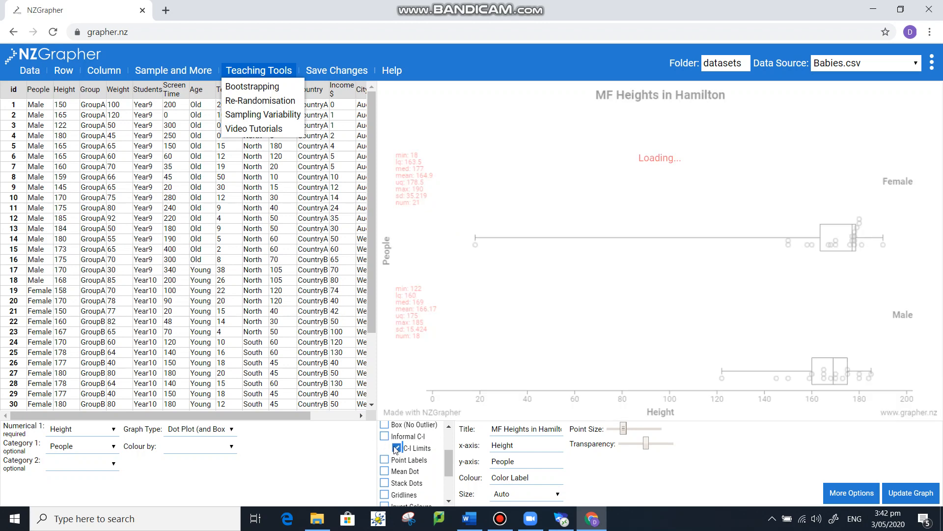
{"action": "left_click", "coordinate": [384, 437]}
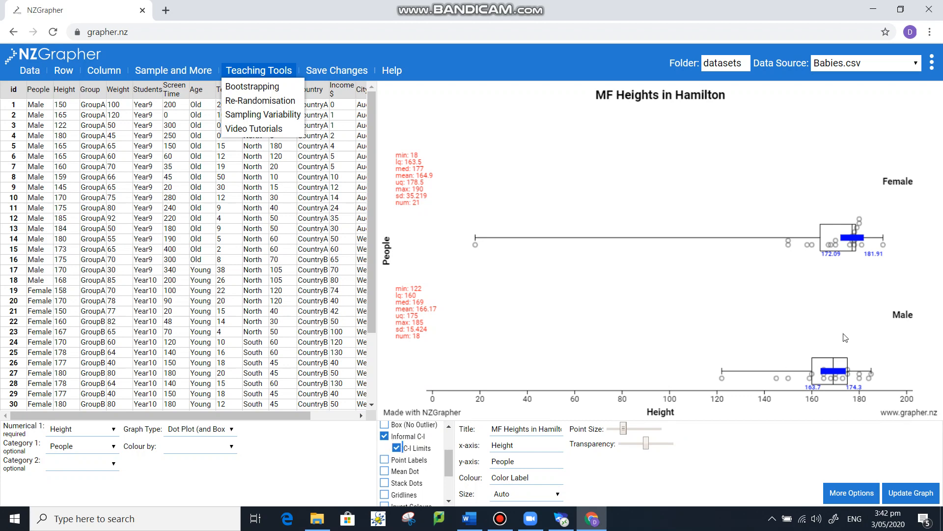
{"action": "scroll", "coordinate": [263, 148], "scroll_direction": "down", "scroll_amount": 1}
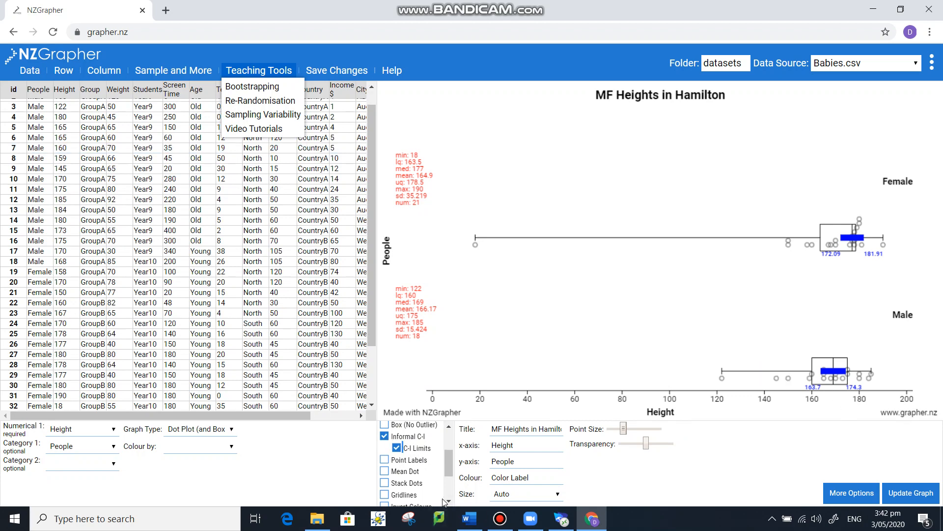